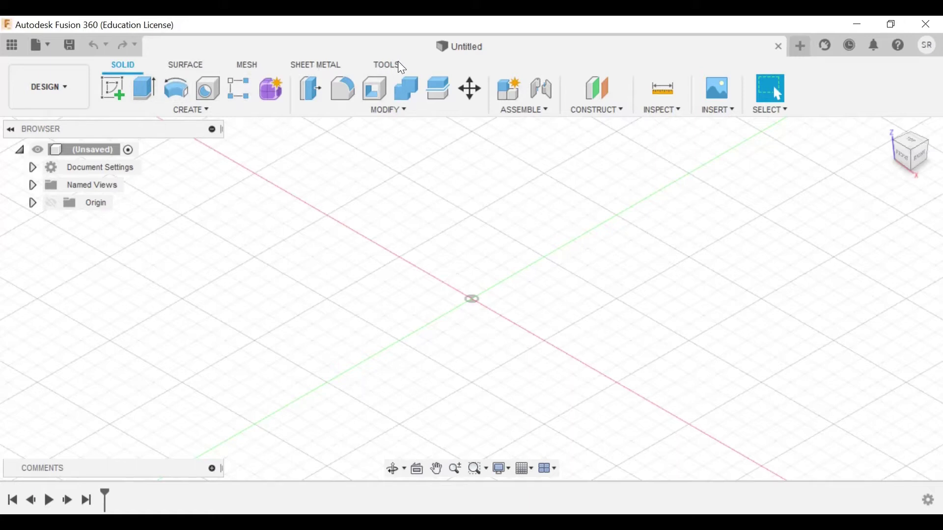
Look through the Surface, Mesh, Sheet Metal and Solid toolsets and the commands for creating, opening, saving and exporting files.
left_click(189, 64)
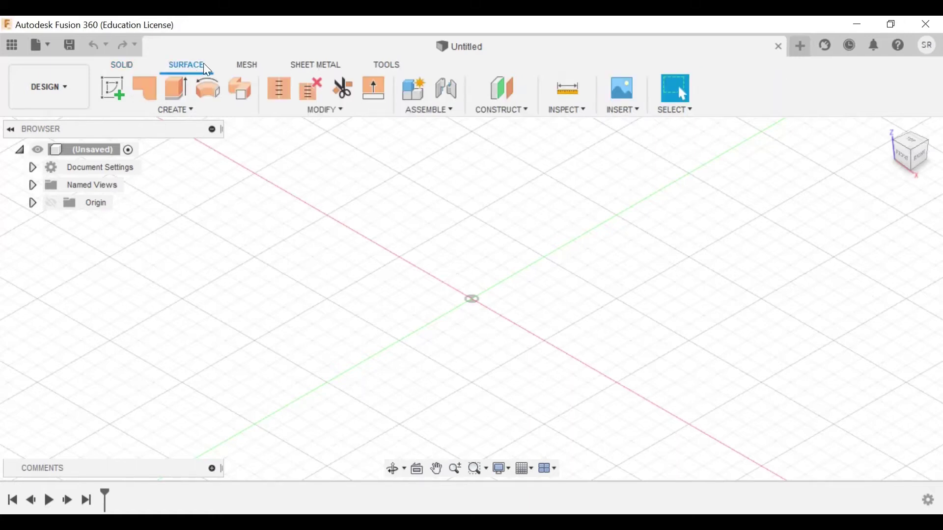
left_click(246, 65)
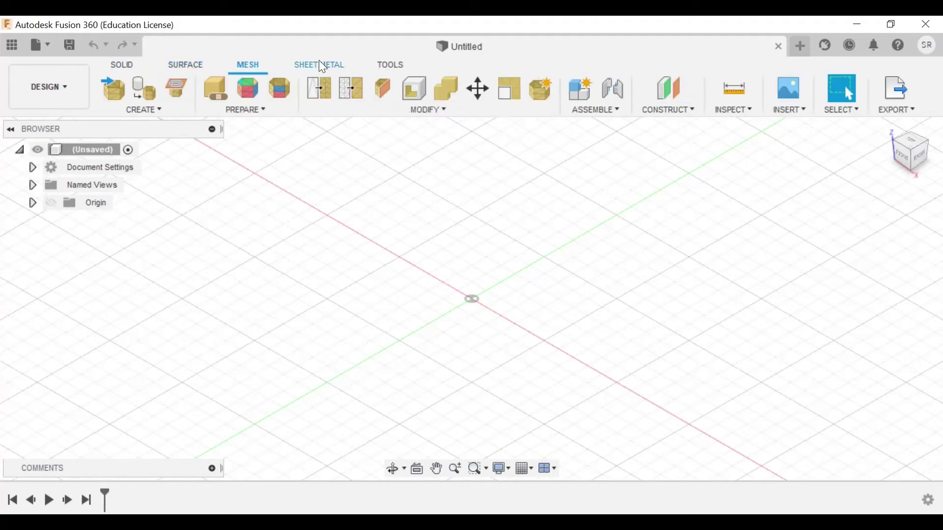
left_click(320, 65)
left_click(386, 69)
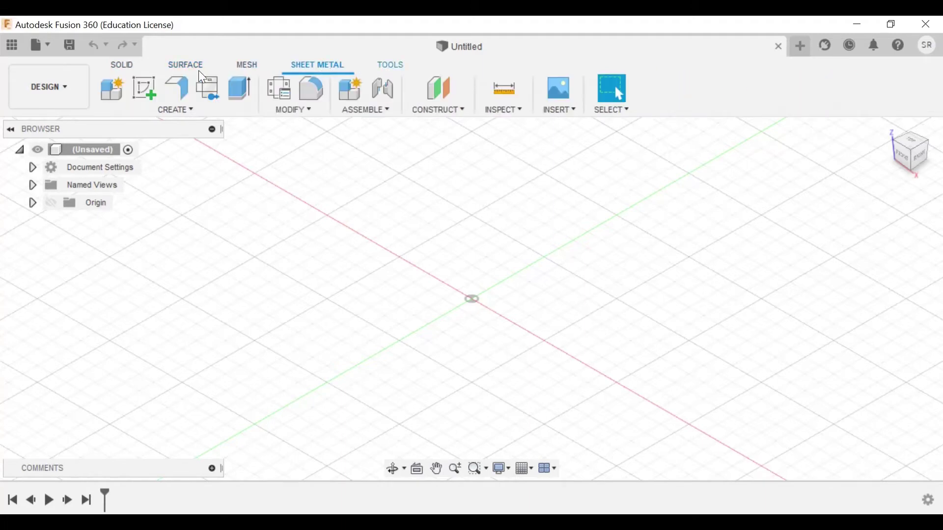
left_click(123, 65)
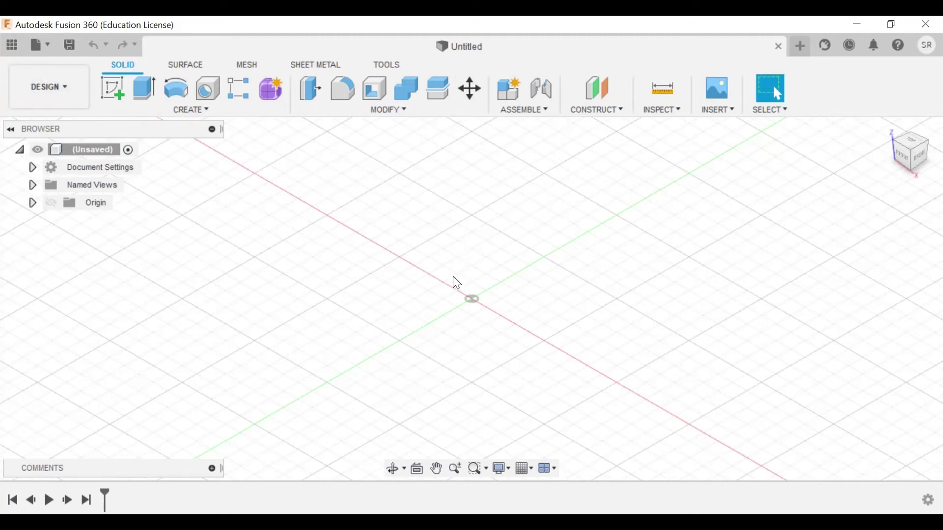
left_click(43, 45)
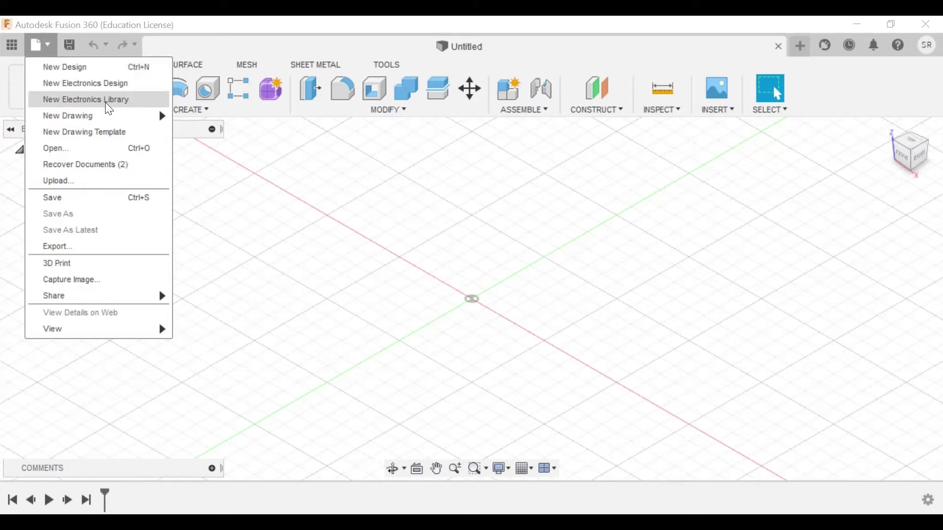
mouse_move(91, 116)
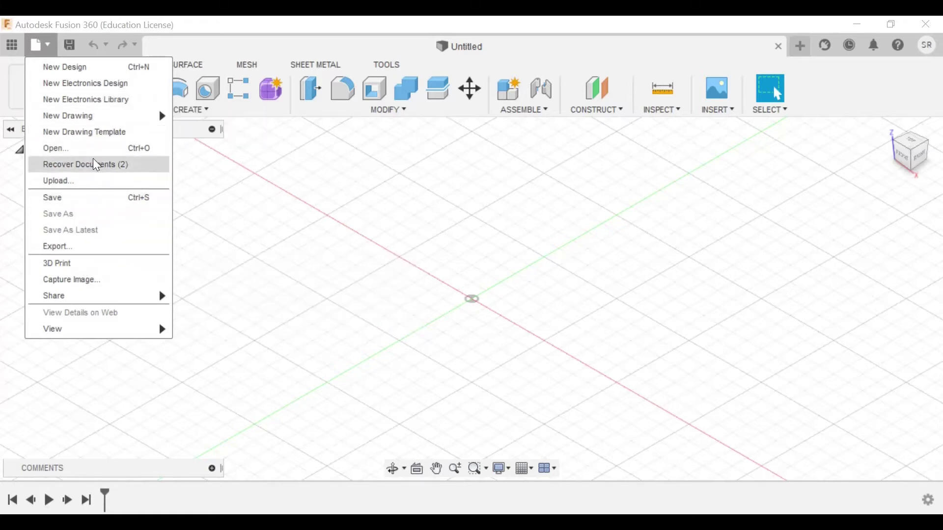
left_click(42, 45)
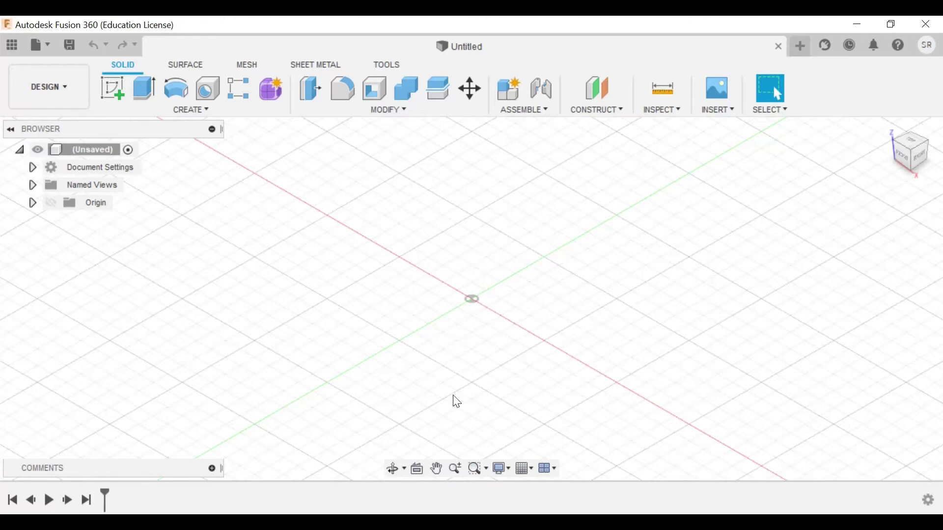
mouse_move(891, 130)
mouse_move(914, 155)
left_mouse_down()
mouse_move(933, 155)
mouse_move(932, 138)
mouse_move(932, 148)
left_mouse_up()
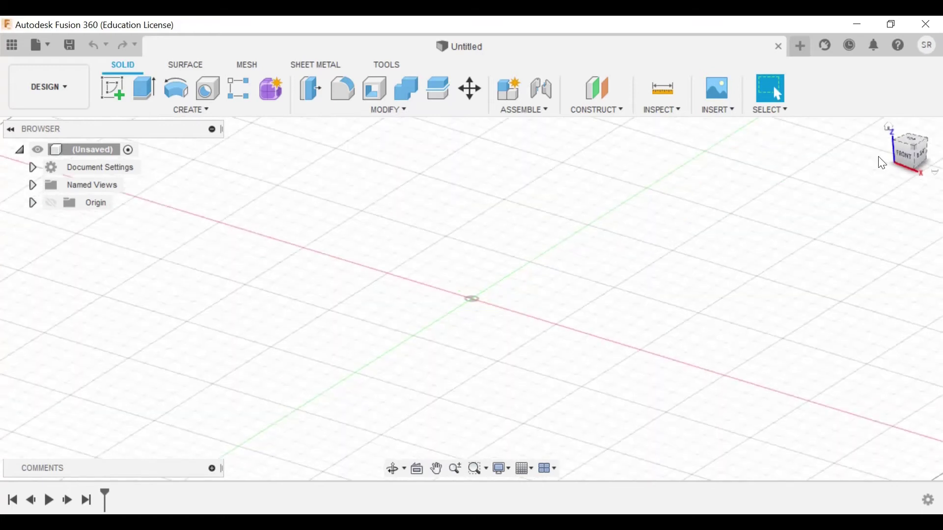
left_click(906, 160)
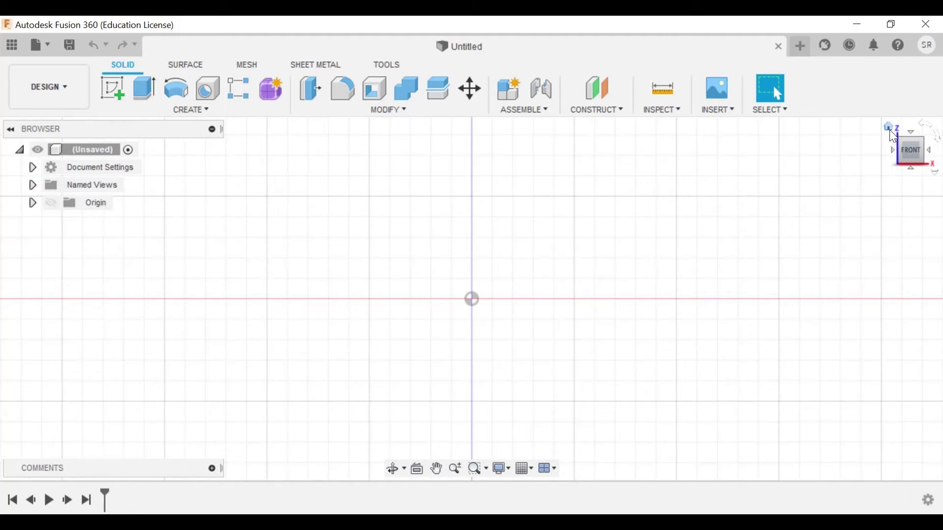
left_click(889, 127)
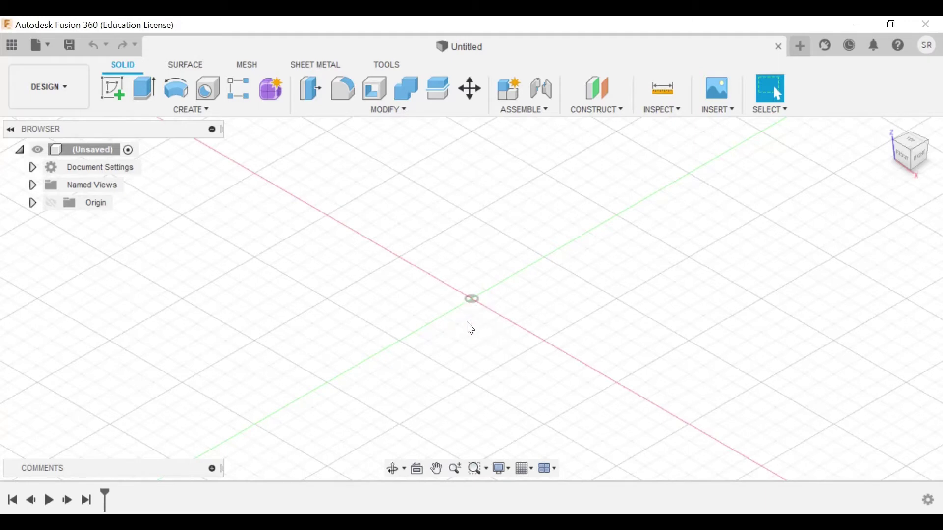
Review the available workspaces, including Design, Generative Design, Simulation, Manufacture and the Drawing options.
left_click(63, 87)
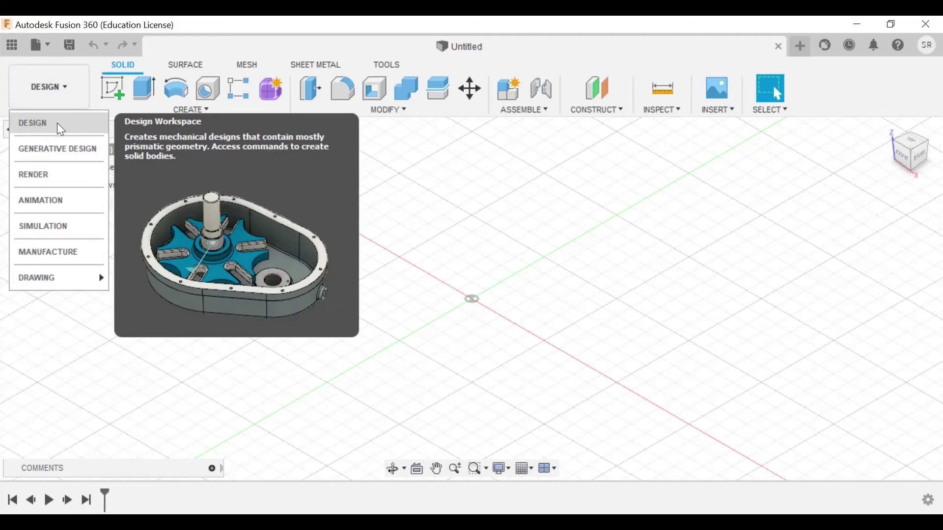
left_click(57, 123)
left_click(57, 99)
left_click(53, 122)
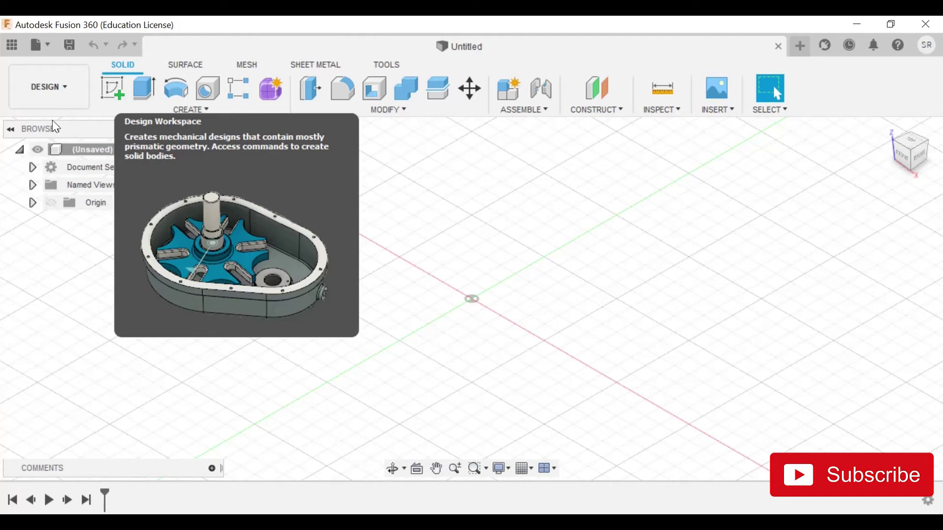
left_click(53, 94)
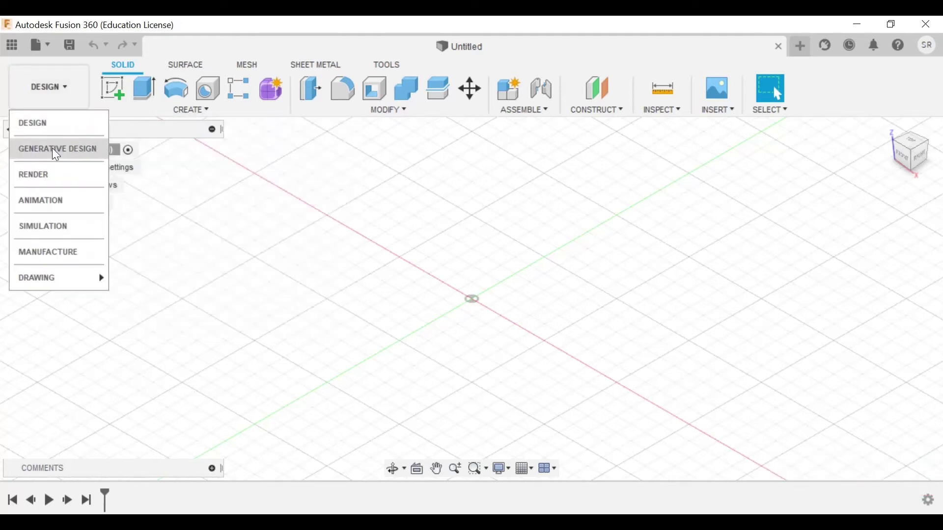
left_click(62, 149)
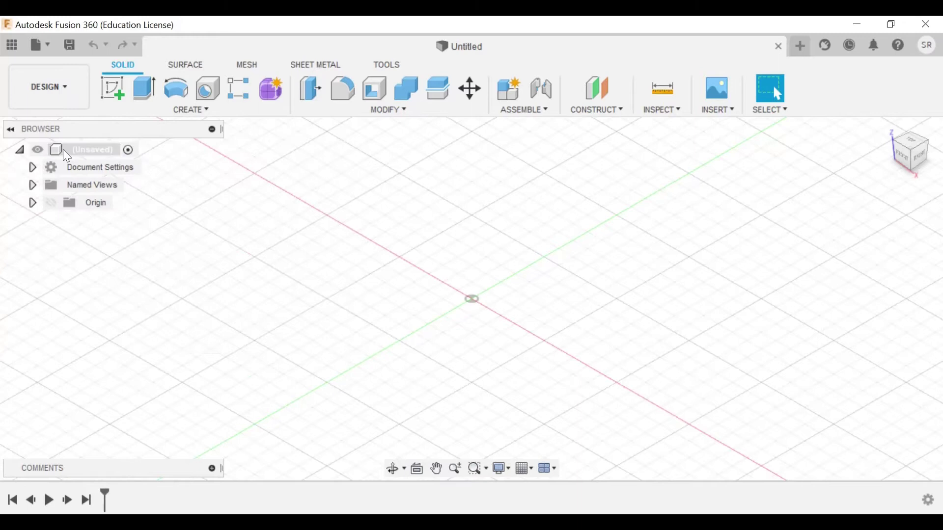
left_click(69, 104)
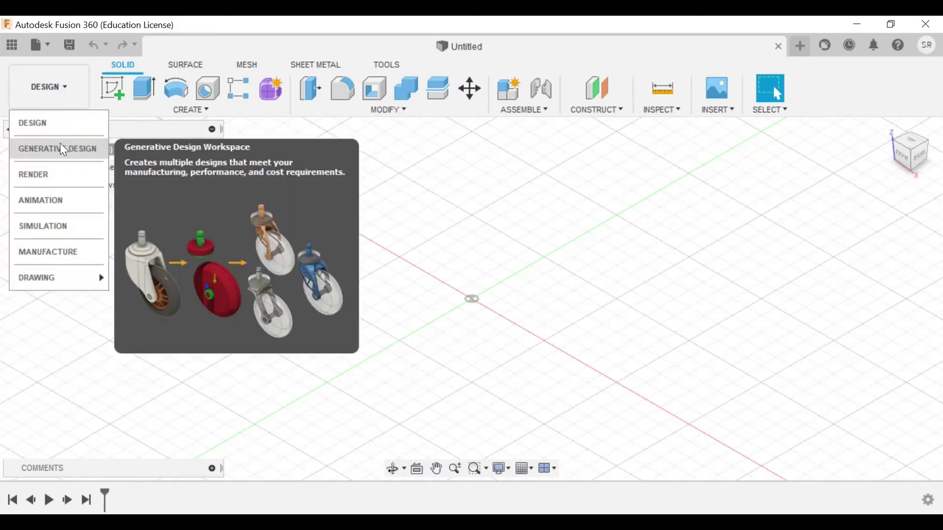
left_click(60, 148)
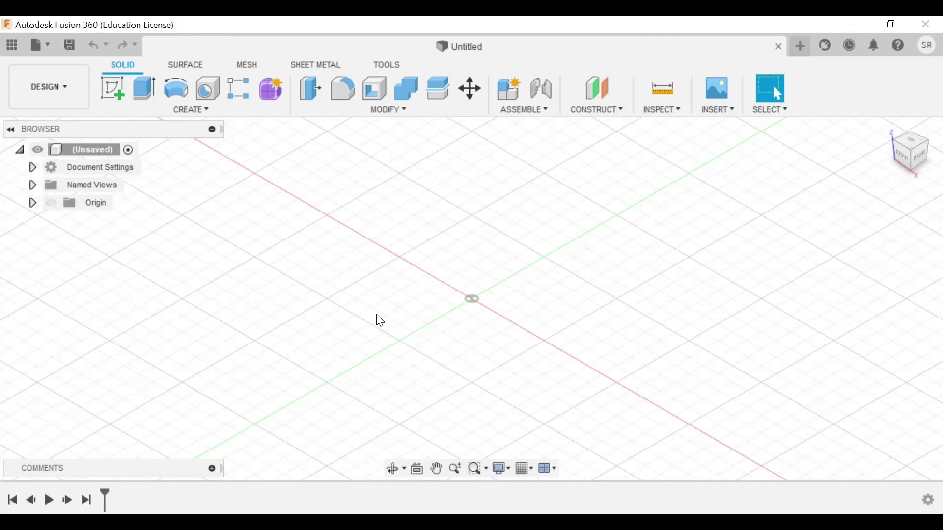
left_click(61, 88)
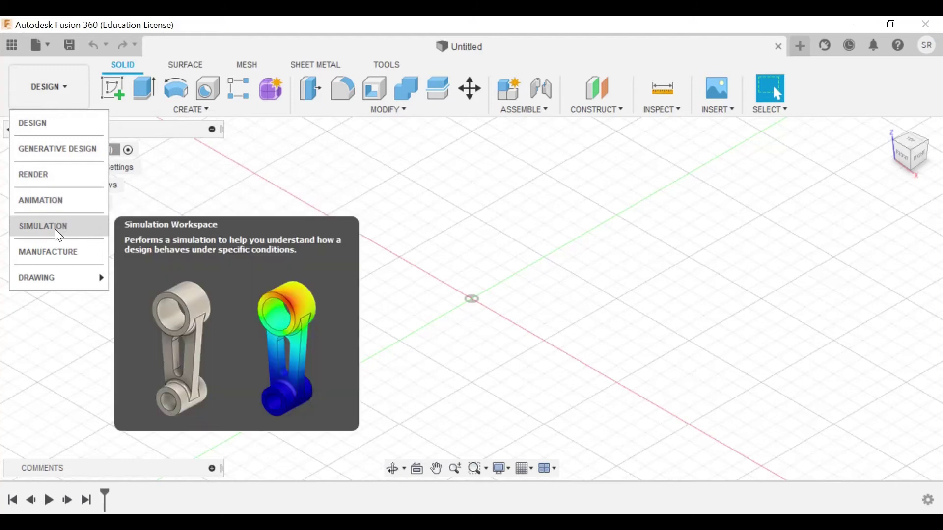
mouse_move(57, 276)
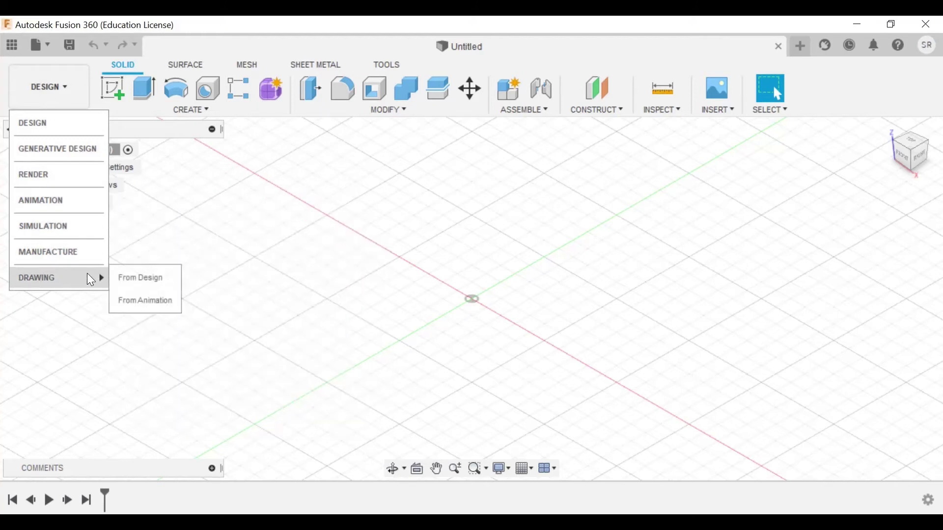
left_click(141, 277)
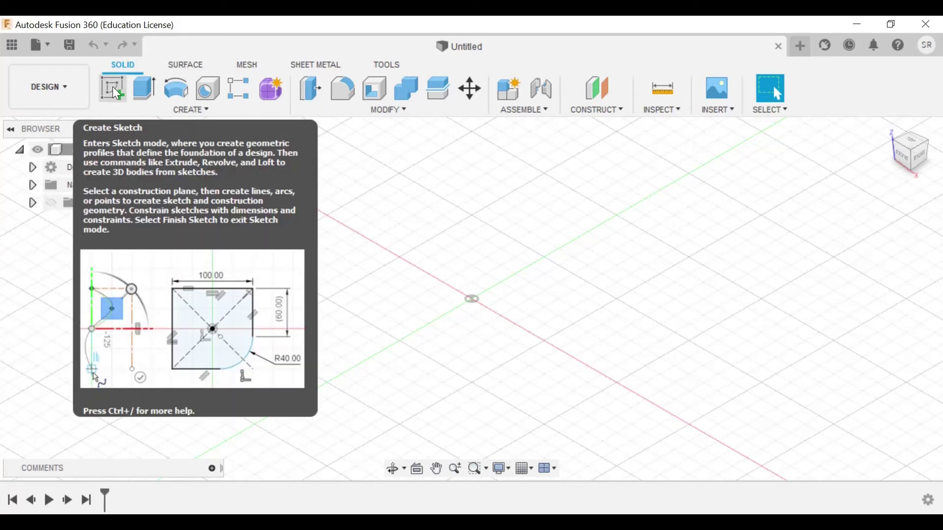
Create a new sketch on the horizontal XY origin plane, seen from the top view.
left_click(115, 93)
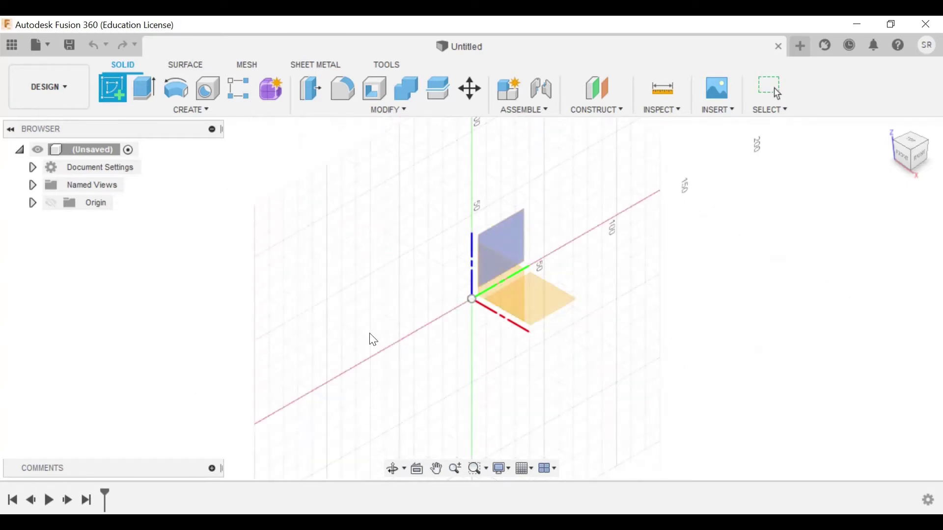
left_click(619, 304)
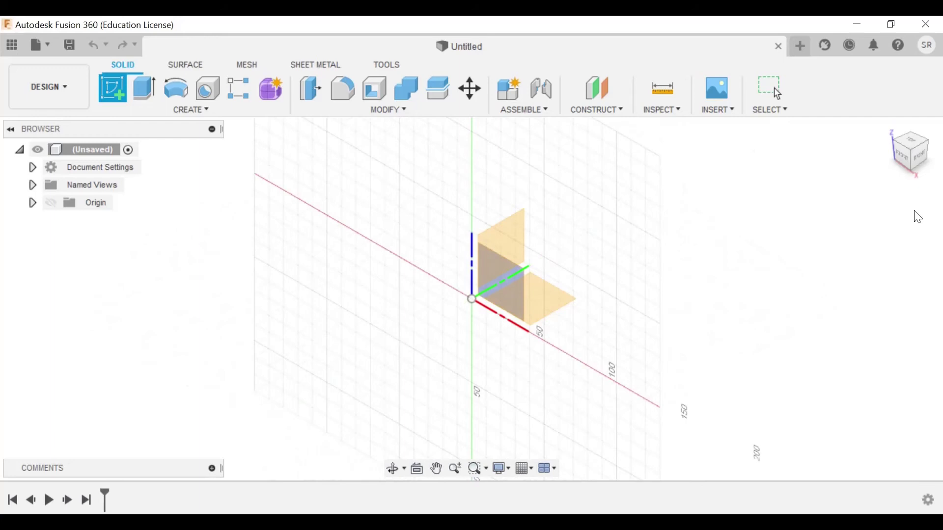
left_click(914, 145)
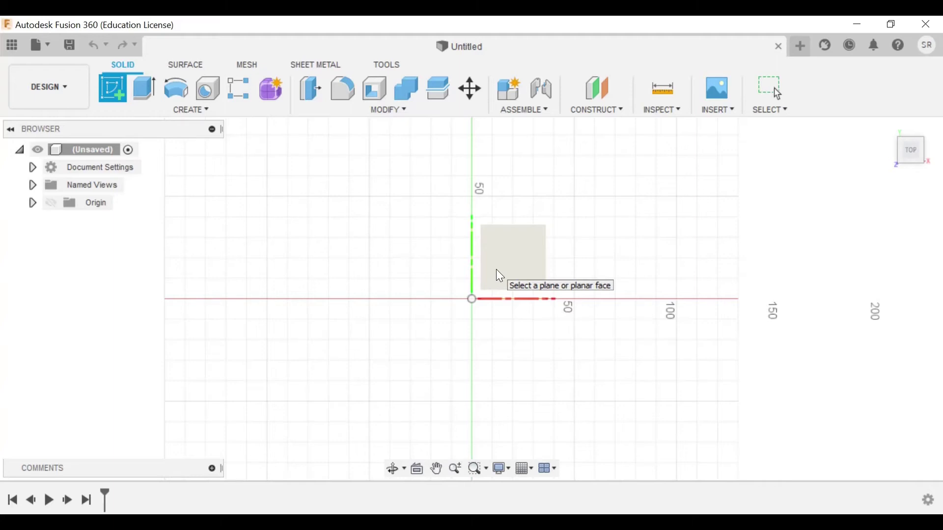
left_click(515, 269)
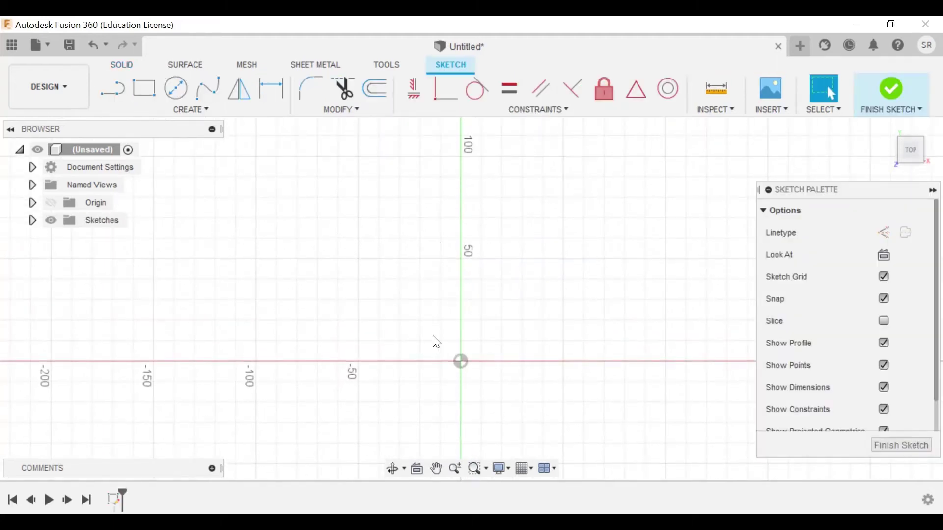
Sketch a vertical 2-point rectangle about 25 mm wide and 125 mm high, left of the origin and ending on the red axis.
left_click(143, 91)
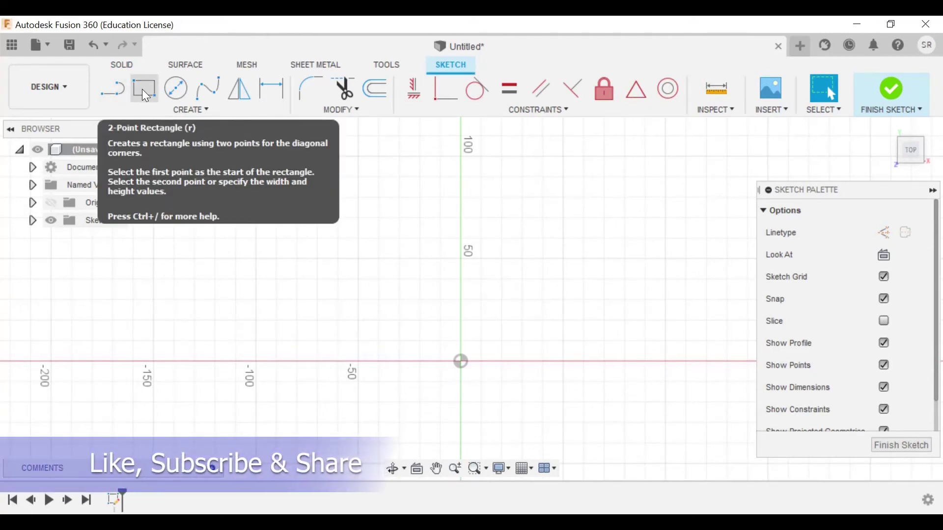
left_click(142, 89)
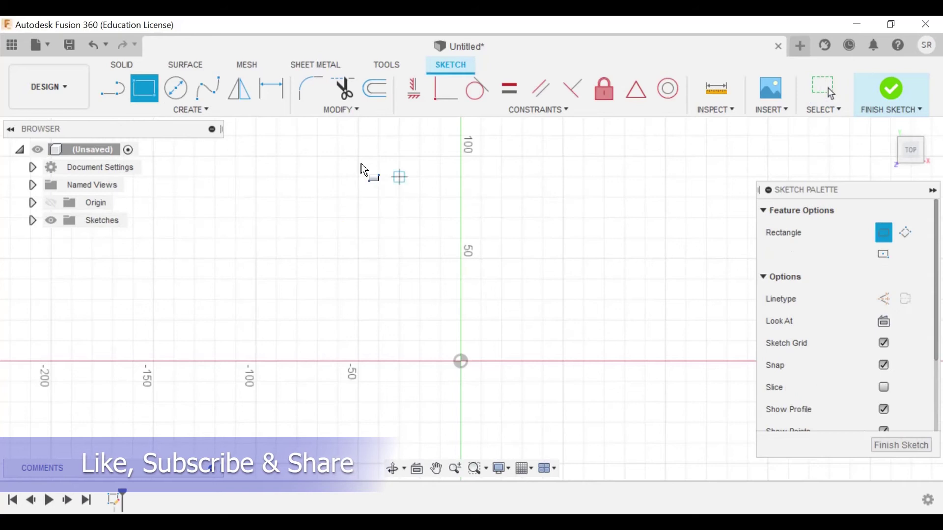
scroll(434, 268, "down", 3)
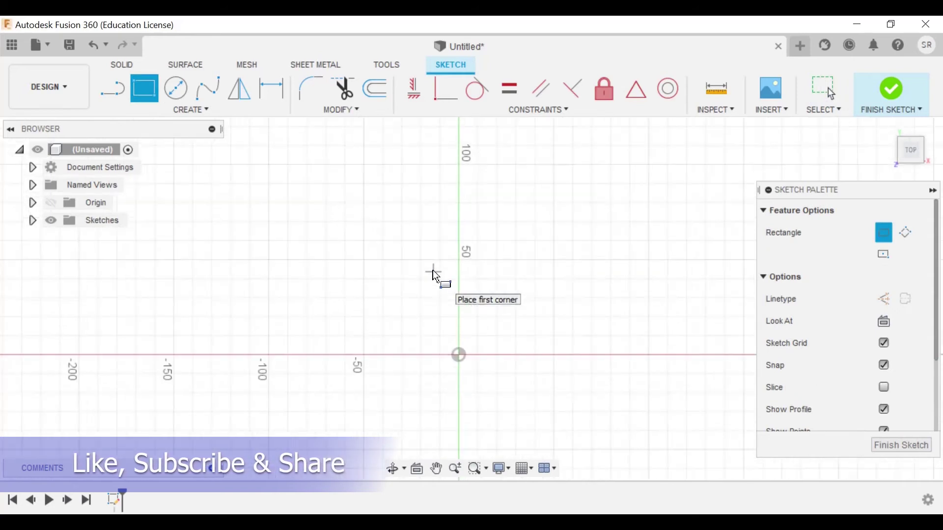
scroll(433, 270, "down", 1)
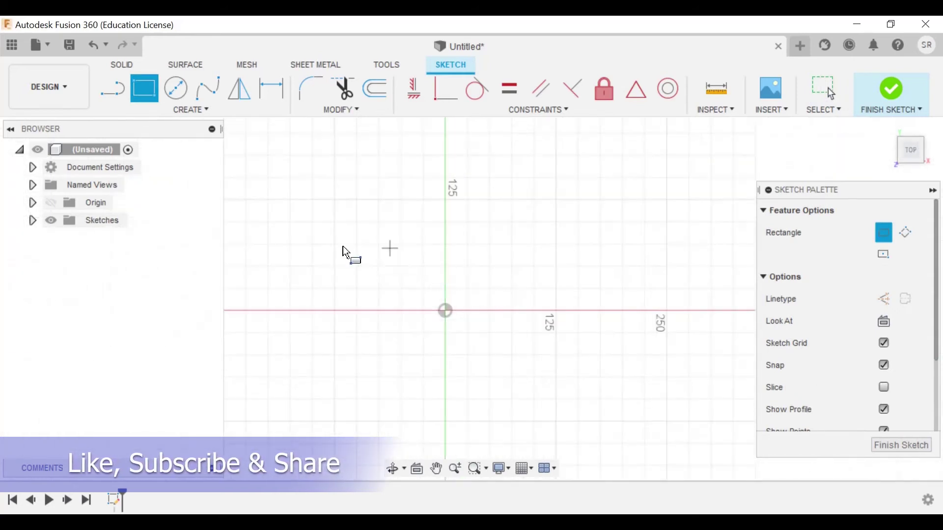
left_click(334, 200)
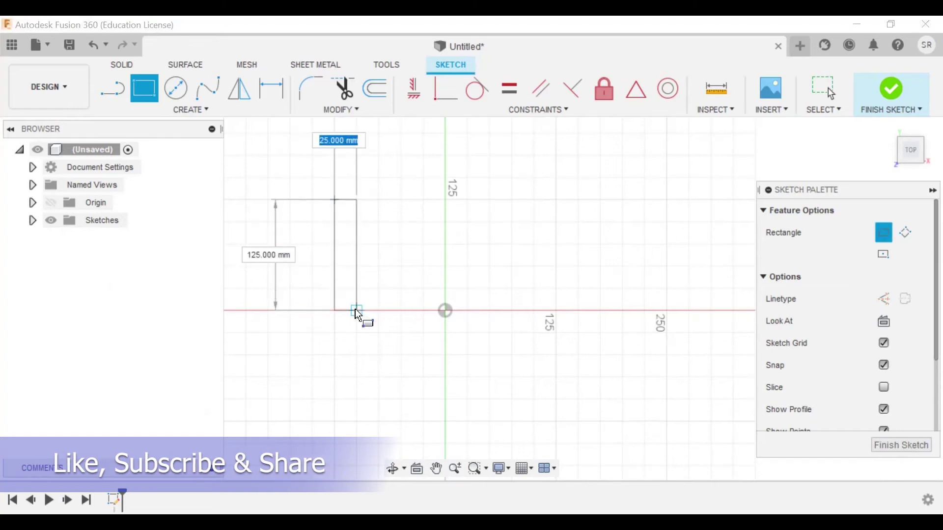
left_click(358, 315)
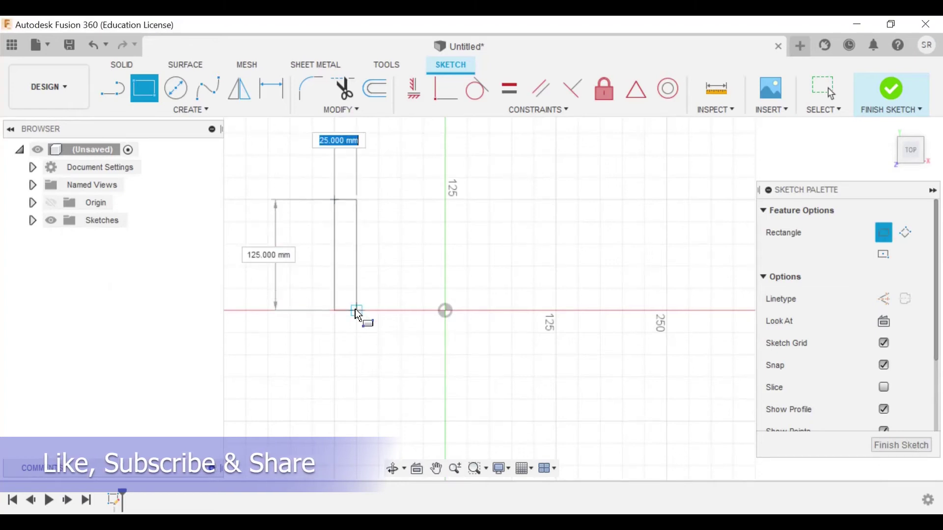
Complete the U-shaped sketch with a horizontal rectangle about 250 by 25 mm and a right leg about 25 by 125 mm, and finish the sketch.
left_click(337, 200)
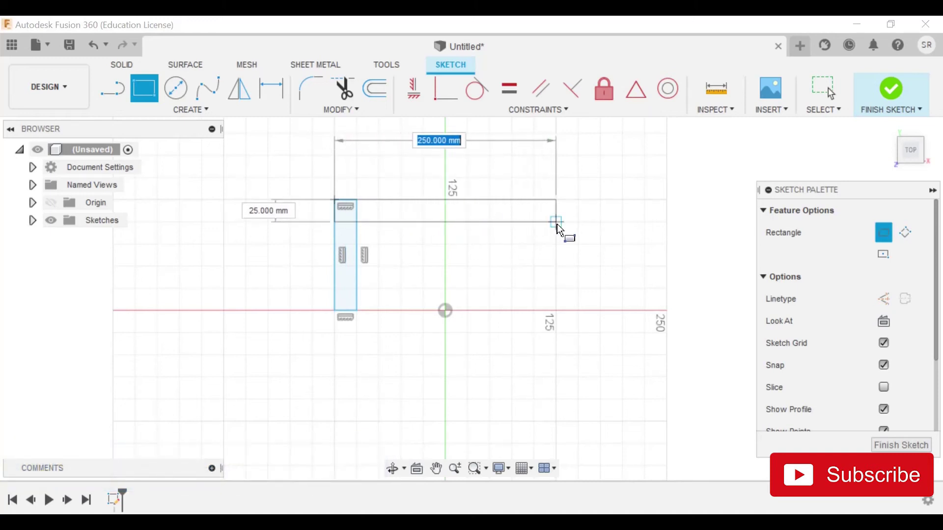
left_click(557, 224)
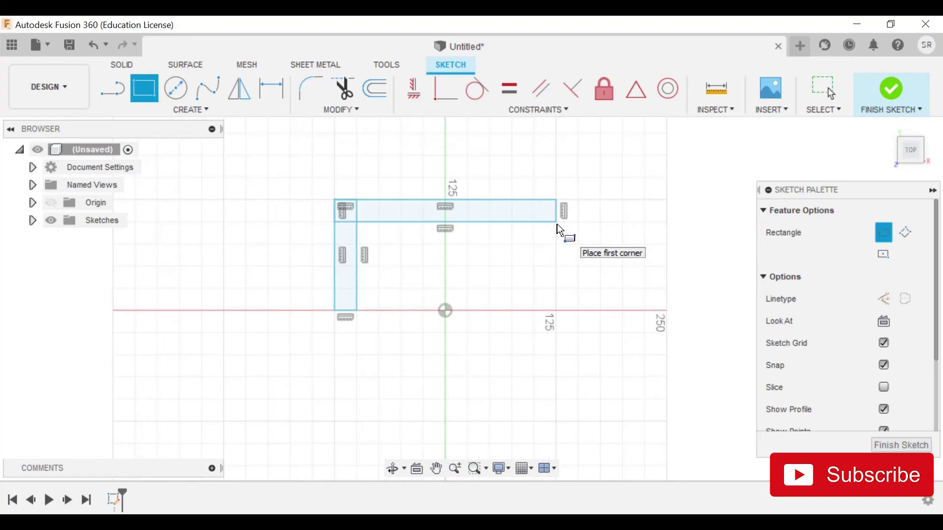
left_click(552, 203)
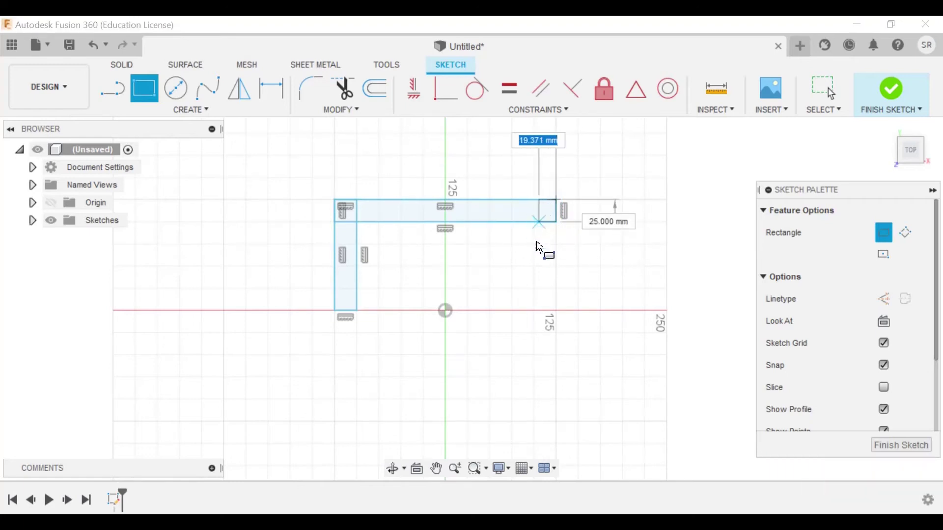
left_click(535, 309)
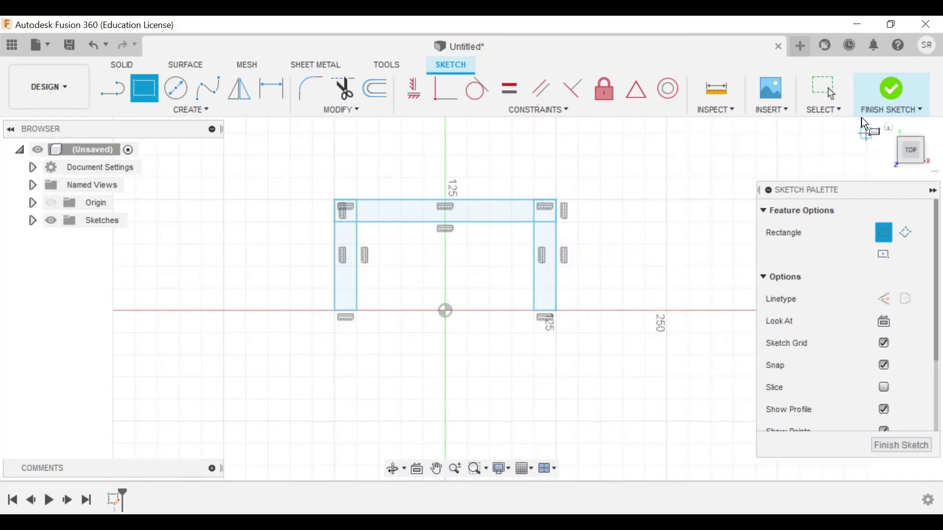
left_click(883, 99)
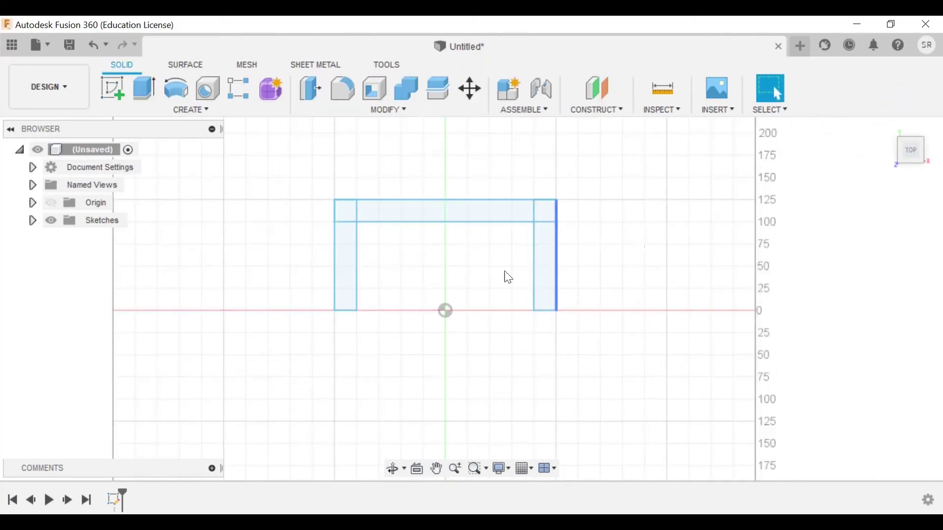
Extrude all five profiles of the U-shaped sketch 10 mm to one side as a new body.
left_click(146, 90)
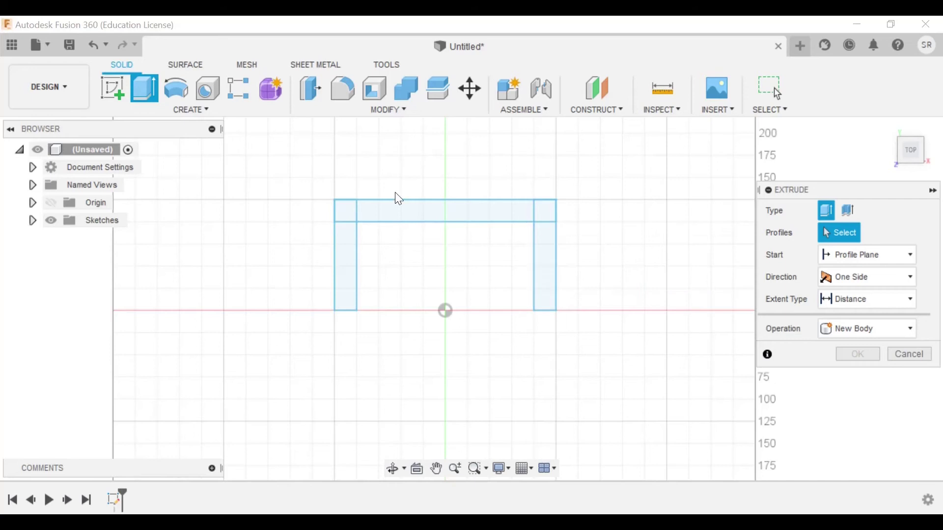
left_click_drag(289, 174, 590, 304)
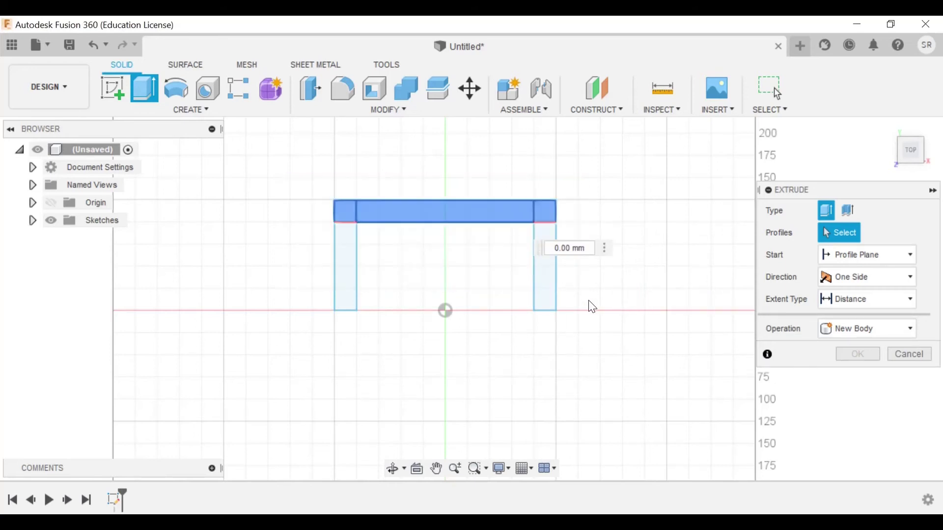
left_click(543, 287)
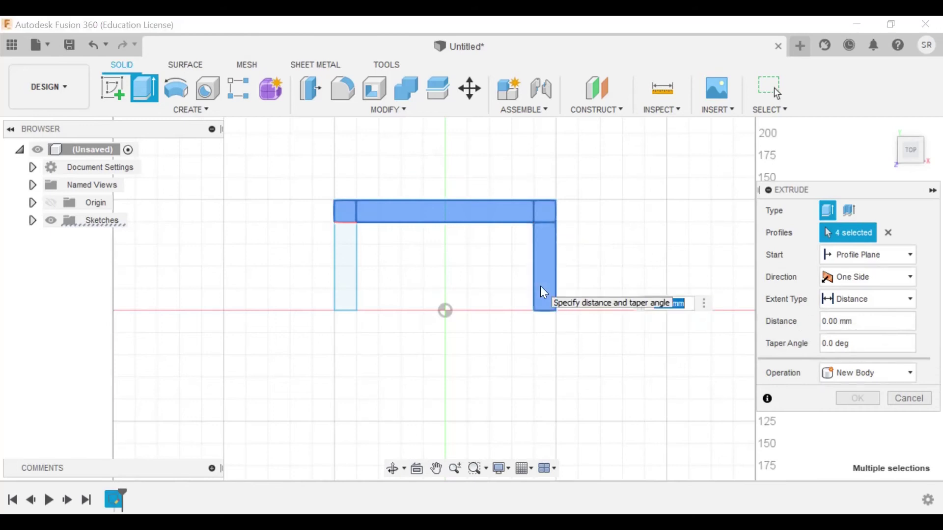
left_click(350, 284)
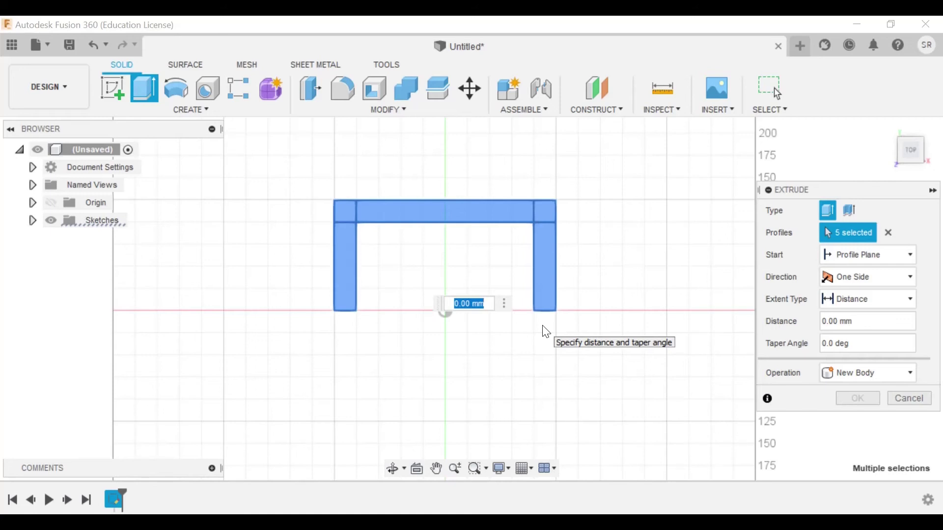
type("10")
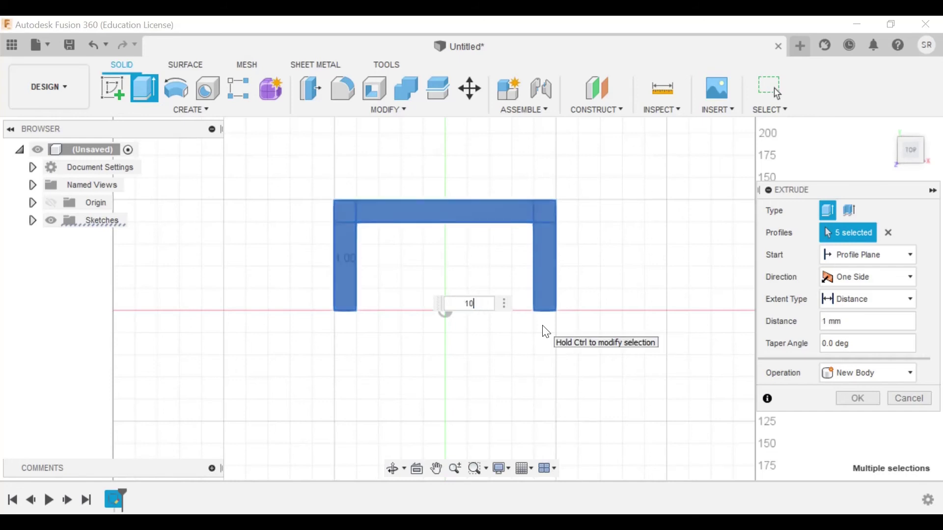
key("Return")
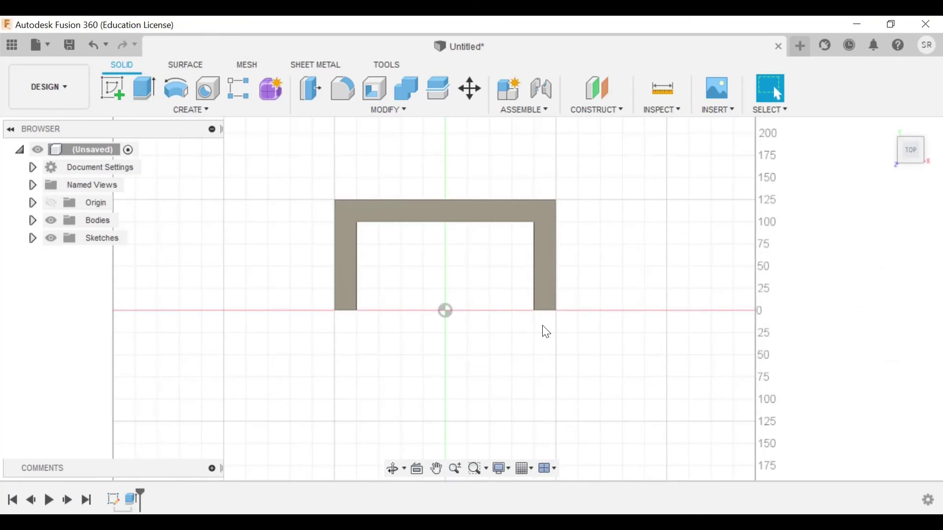
Examine the extruded frame in the home view and from several orbited angles down to a low front view.
left_click(890, 126)
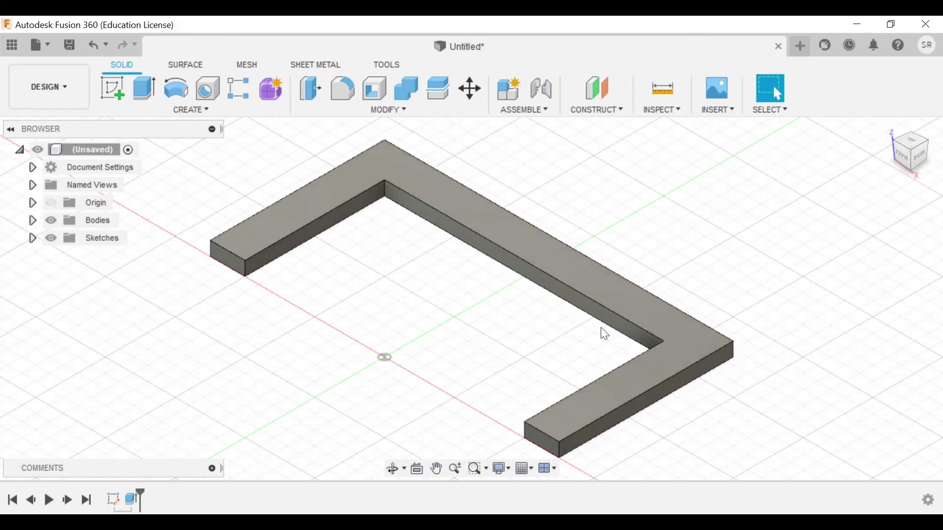
left_click_drag(913, 158, 909, 130)
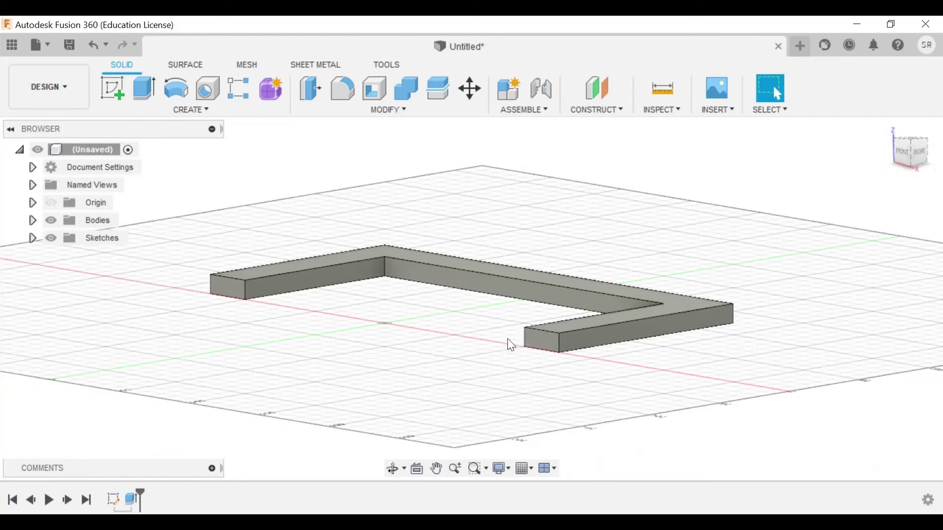
mouse_move(899, 152)
left_mouse_down()
mouse_move(902, 164)
mouse_move(918, 164)
mouse_move(932, 148)
mouse_move(920, 160)
mouse_move(904, 157)
left_mouse_up()
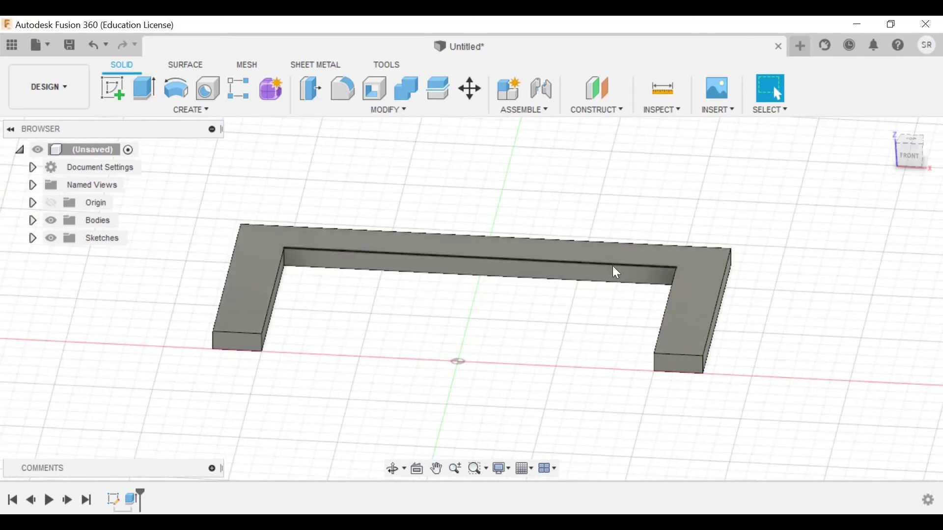
mouse_move(915, 164)
left_mouse_down()
mouse_move(913, 143)
mouse_move(921, 146)
mouse_move(902, 169)
left_mouse_up()
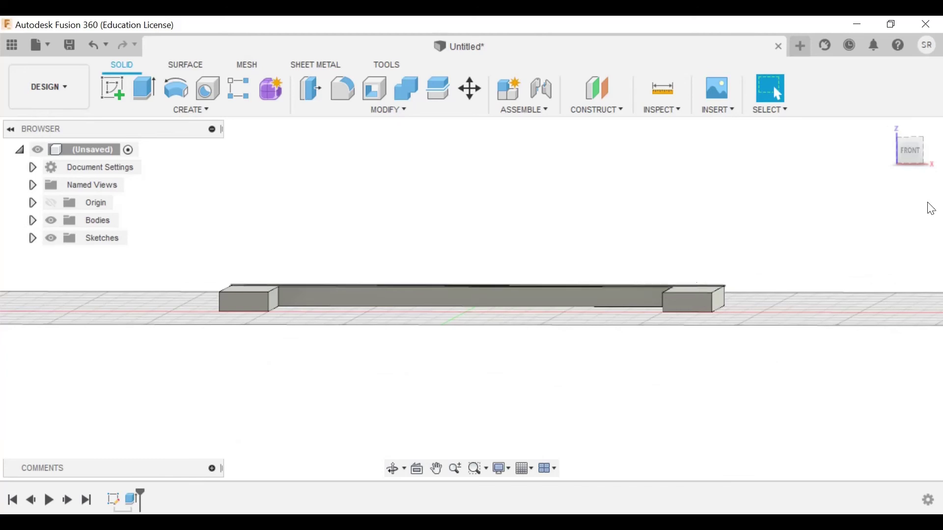
Inspect the frame from the front, right, back, left and bottom, and return to the home view.
left_click(911, 155)
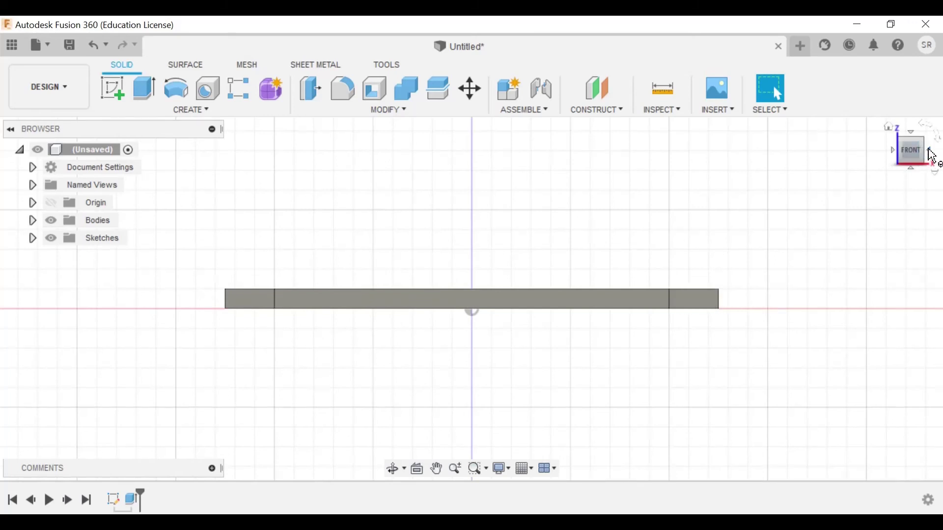
left_click(932, 155)
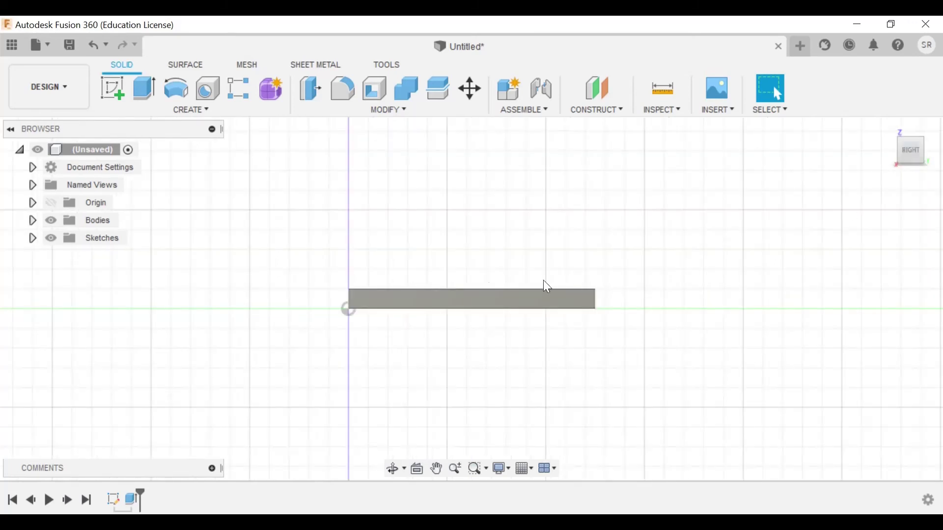
left_click(932, 155)
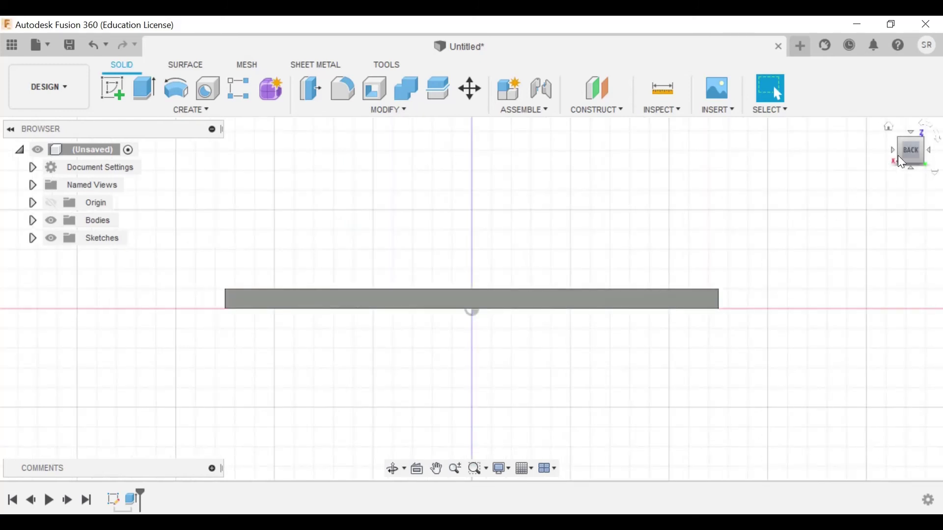
left_click(931, 155)
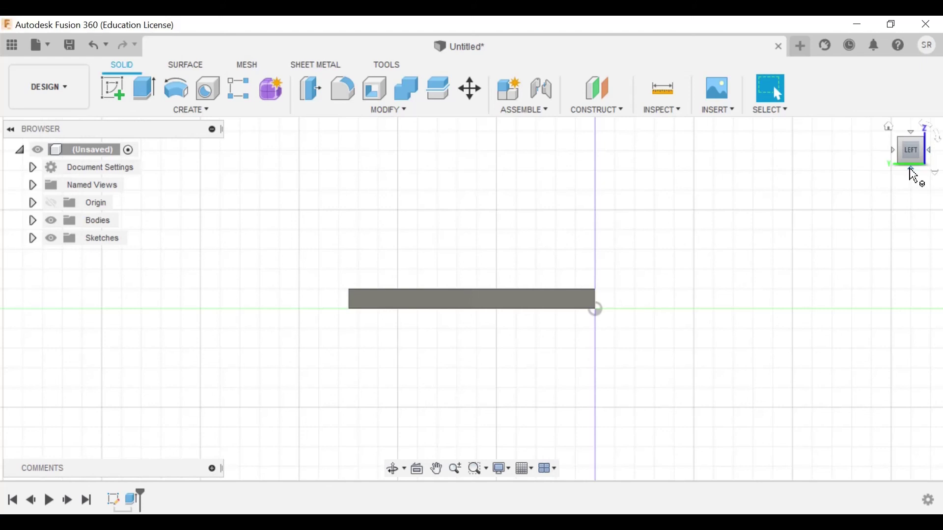
left_click(913, 172)
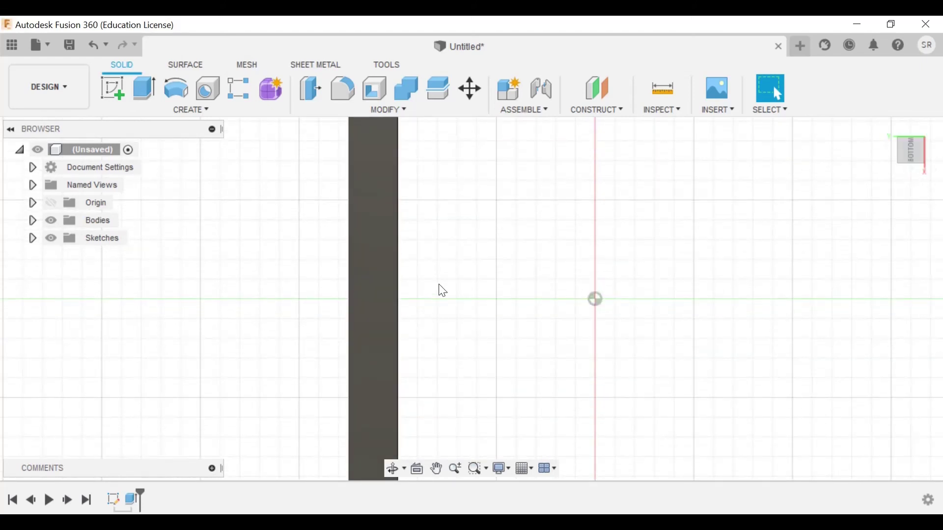
scroll(442, 291, "down", 5)
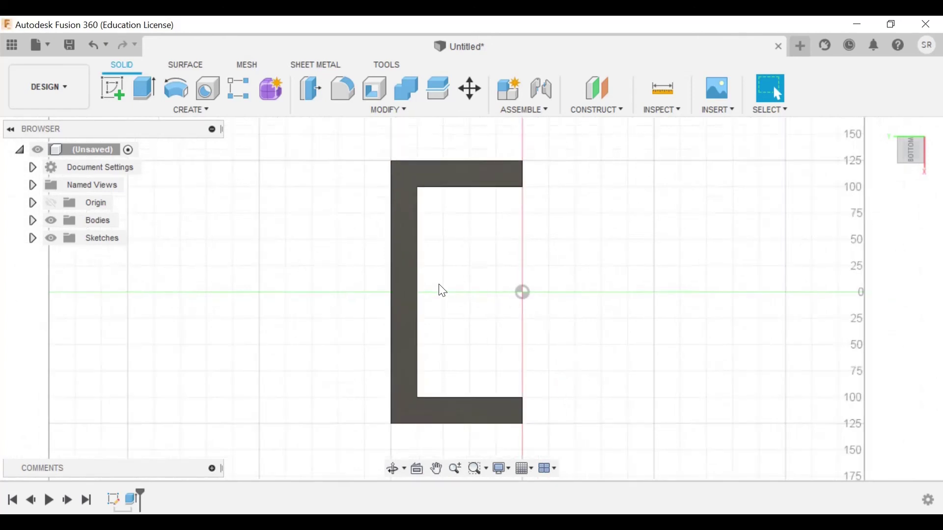
scroll(442, 291, "down", 2)
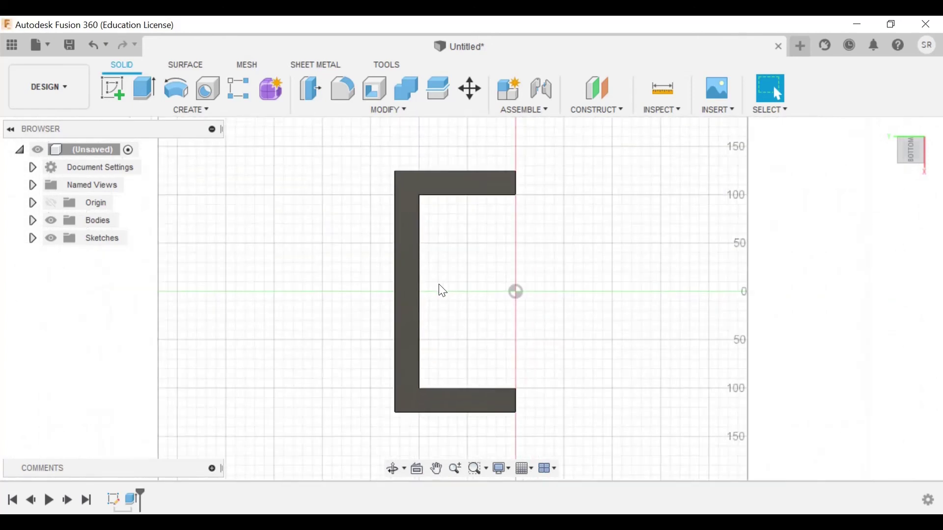
left_click(898, 156)
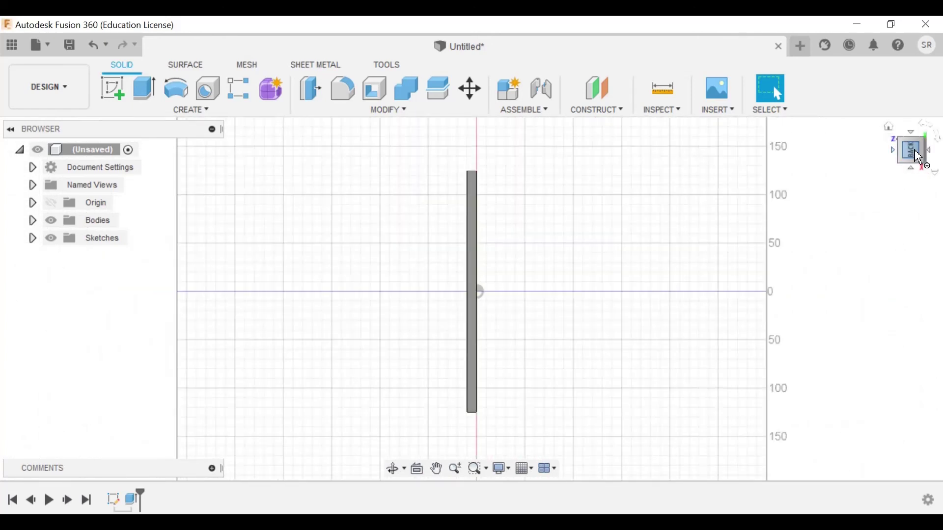
left_click(889, 128)
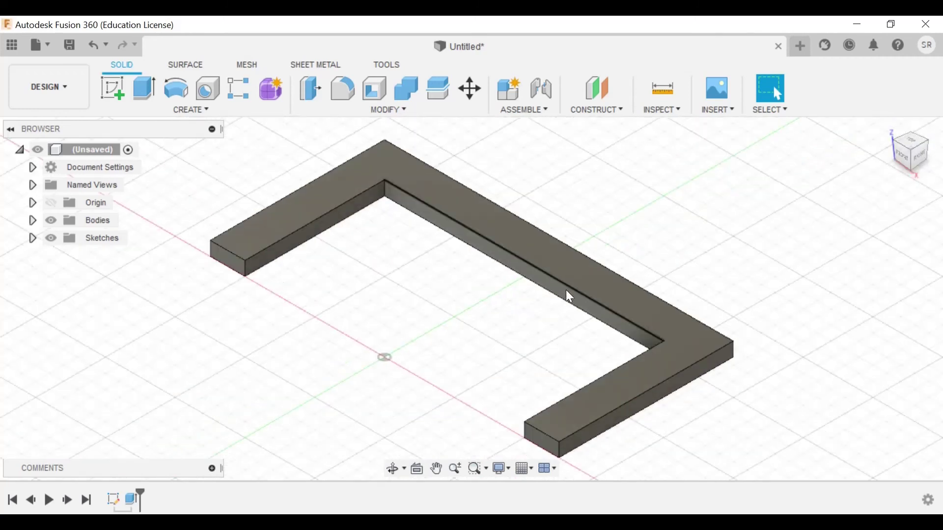
Orbit the frame towards the front, and use Look At to face its top surface squarely.
left_click(393, 472)
left_click_drag(485, 300, 543, 274)
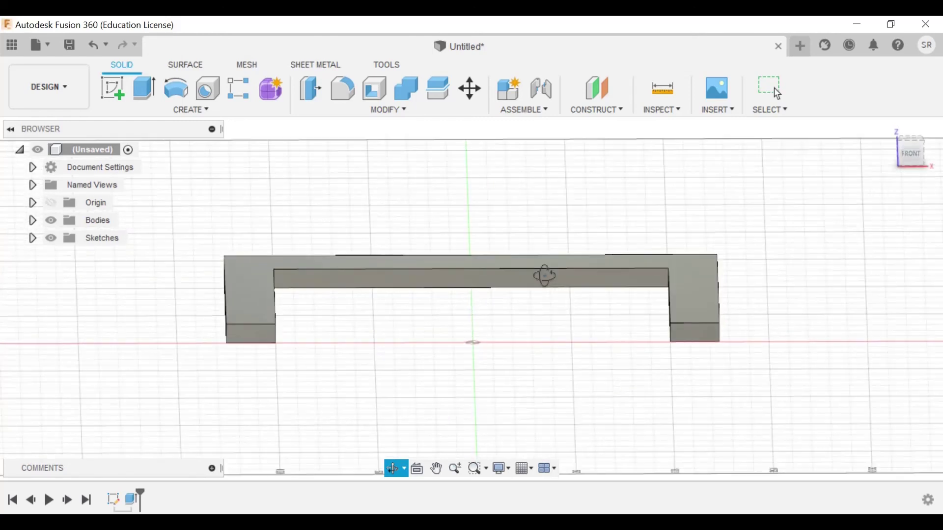
left_click(417, 470)
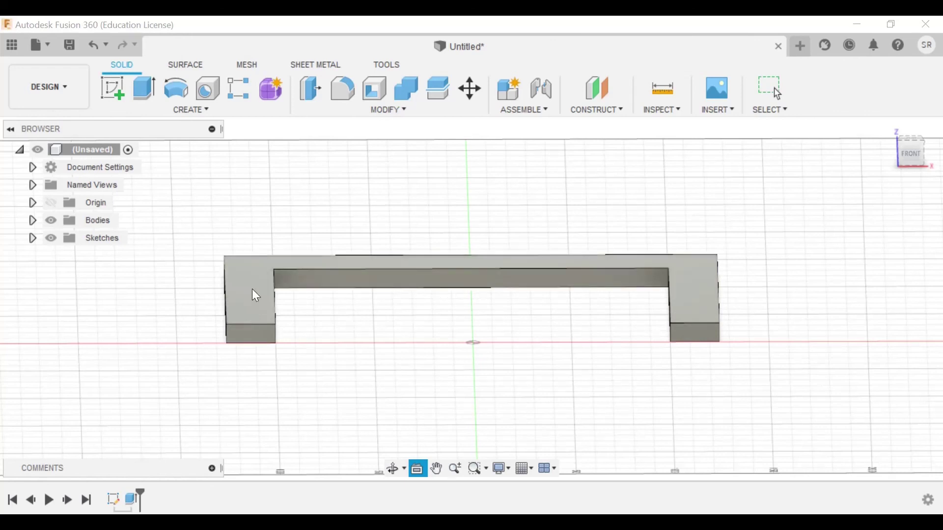
left_click(404, 266)
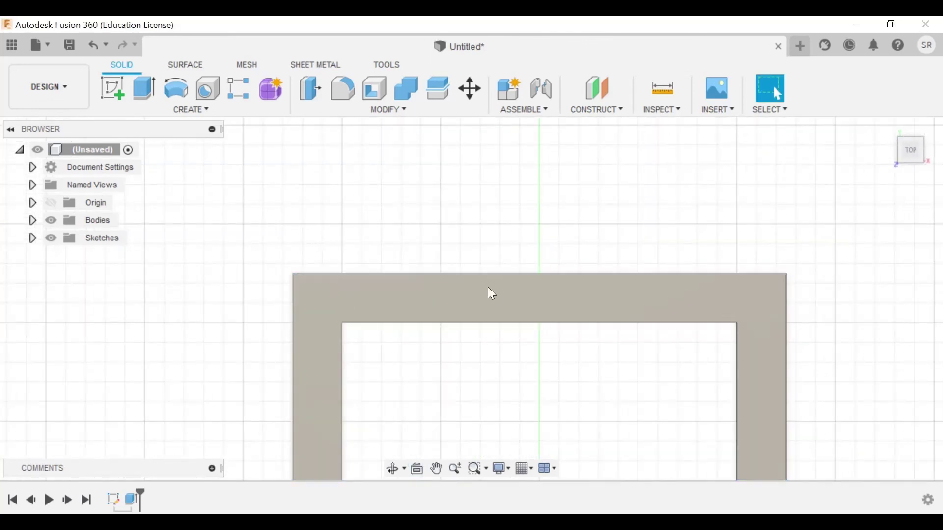
Pan the top view until the whole frame is in sight, and orbit it to a tilted front view.
left_click(440, 469)
left_click_drag(516, 359, 552, 283)
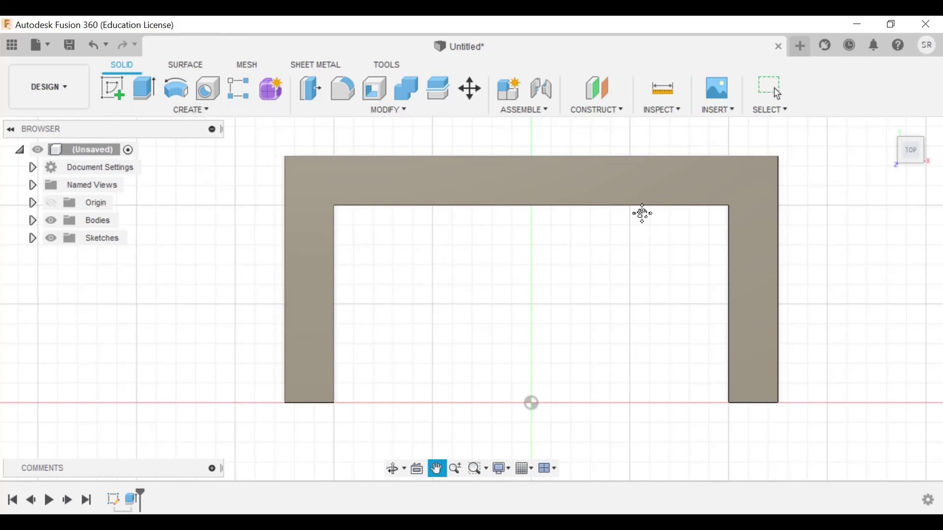
left_click_drag(455, 263, 452, 286)
left_click(393, 469)
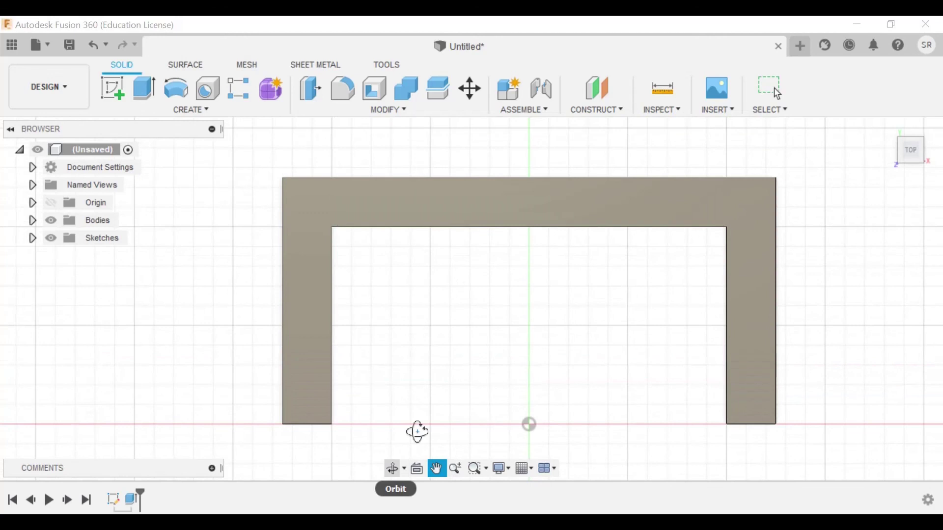
left_click_drag(520, 286, 520, 235)
left_click_drag(587, 309, 568, 294)
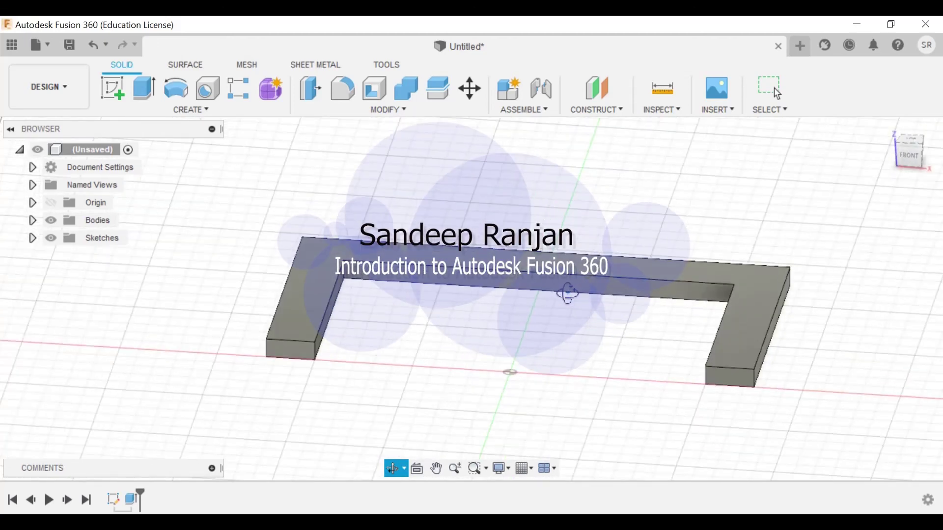